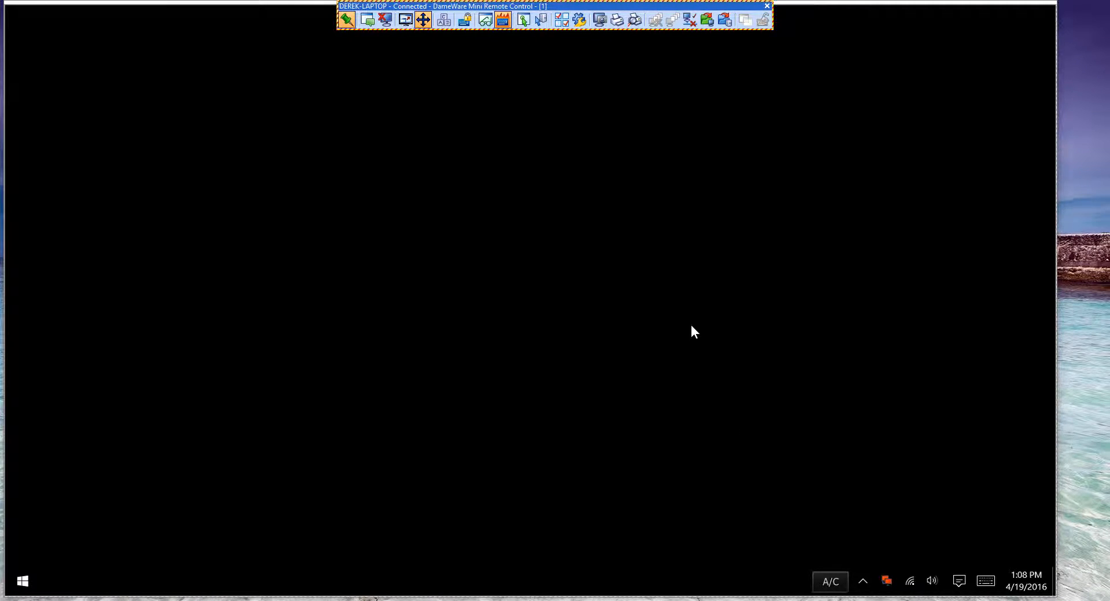
# Step: Open a chat with the remote laptop, send the message "Hey", and close the chat after the reply
pyautogui.click(348, 23)
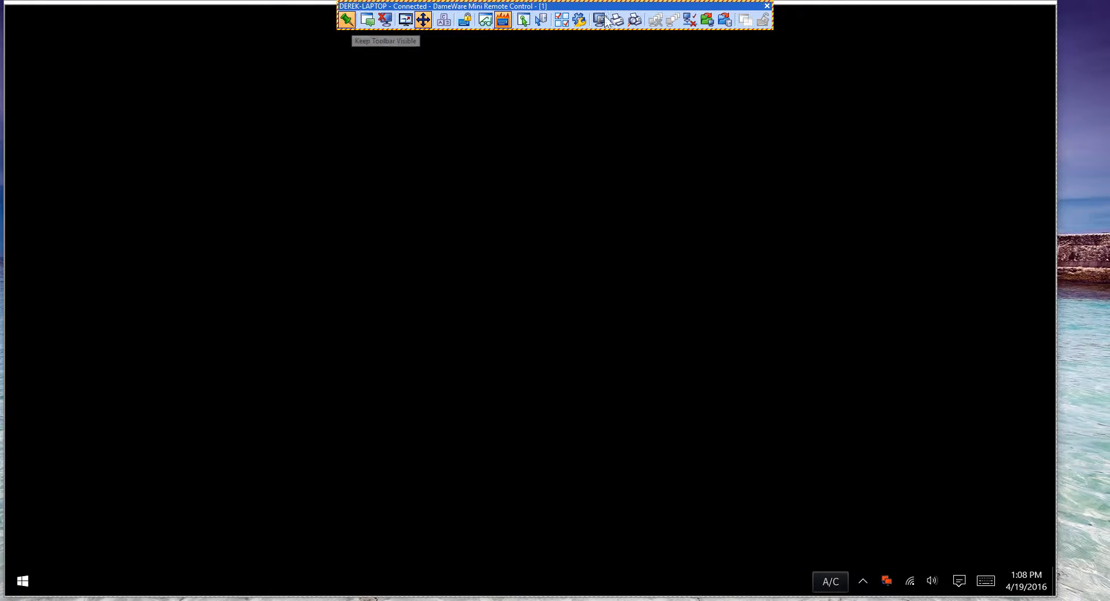
pyautogui.click(369, 21)
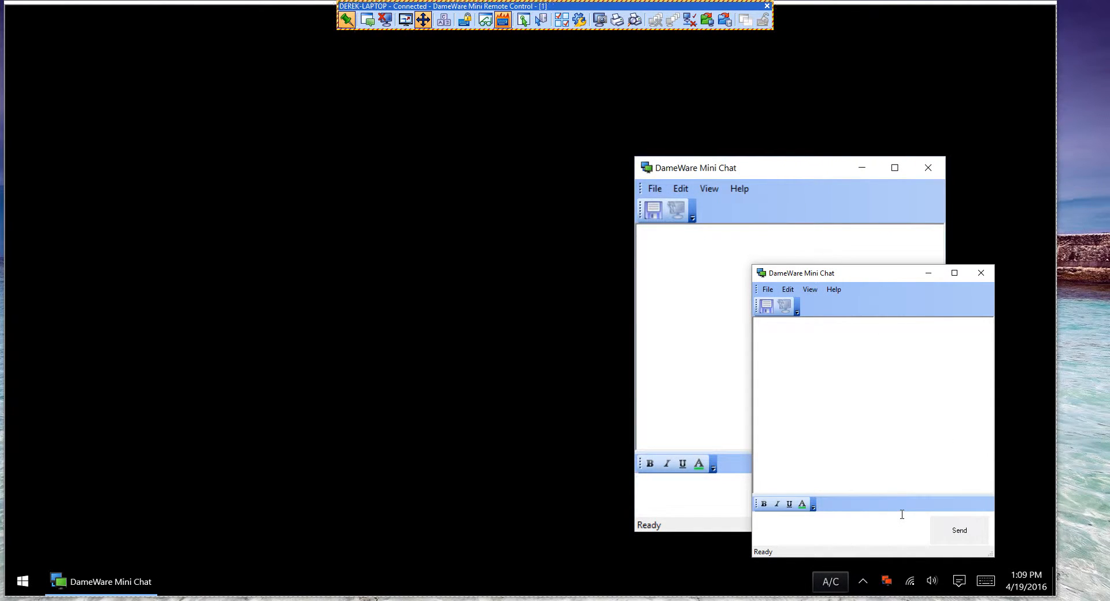
pyautogui.write('Hey,')
pyautogui.press('Return')
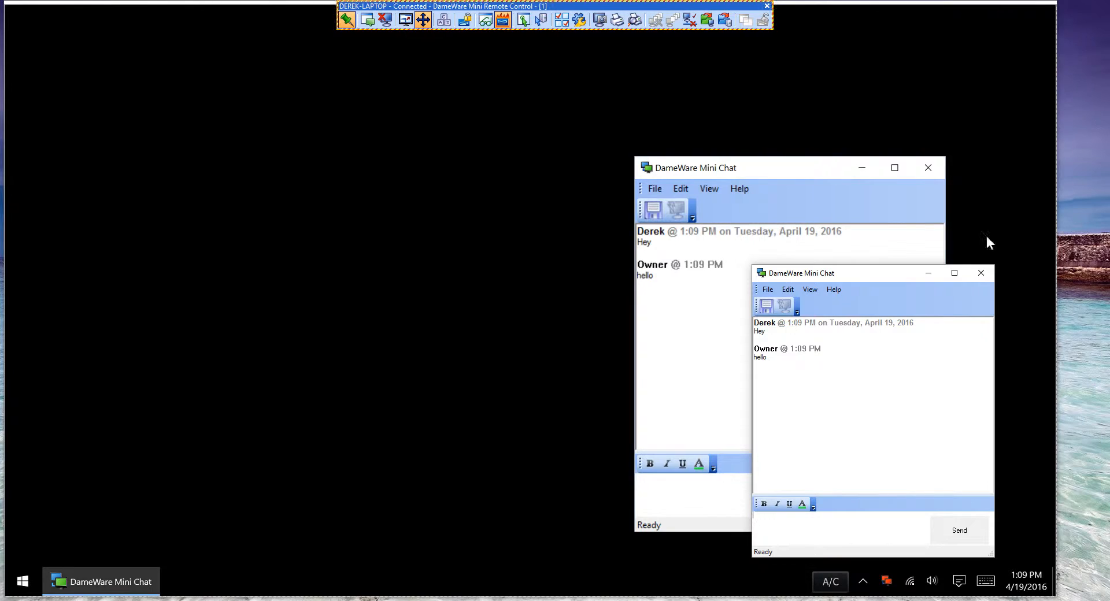
pyautogui.click(980, 273)
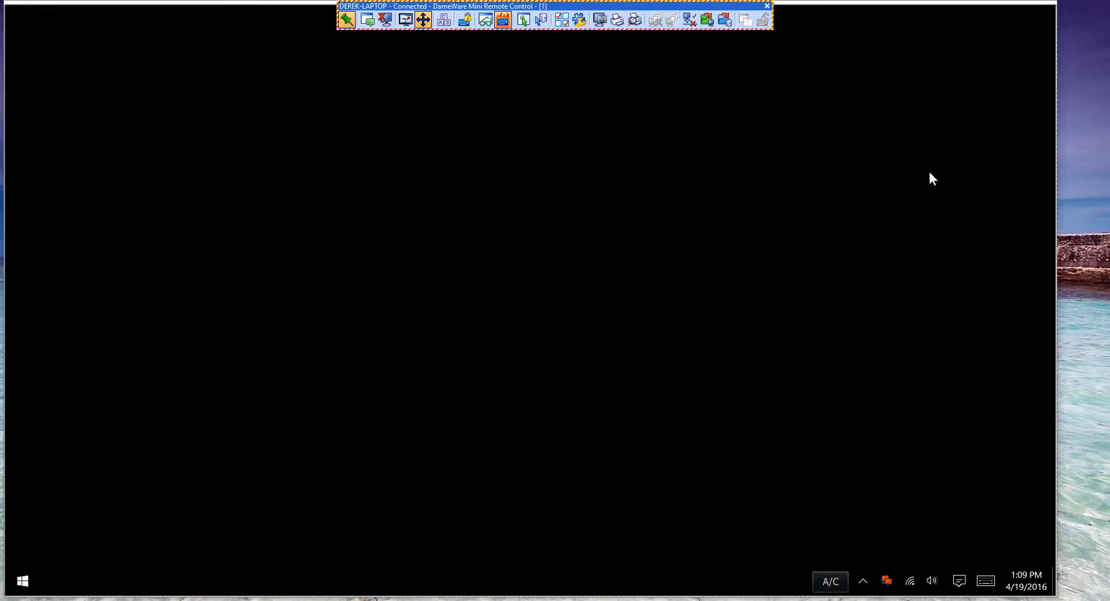
# Step: Stretch the remote desktop to fill the screen, then bring up the remote Windows security screen and cancel it
pyautogui.click(406, 21)
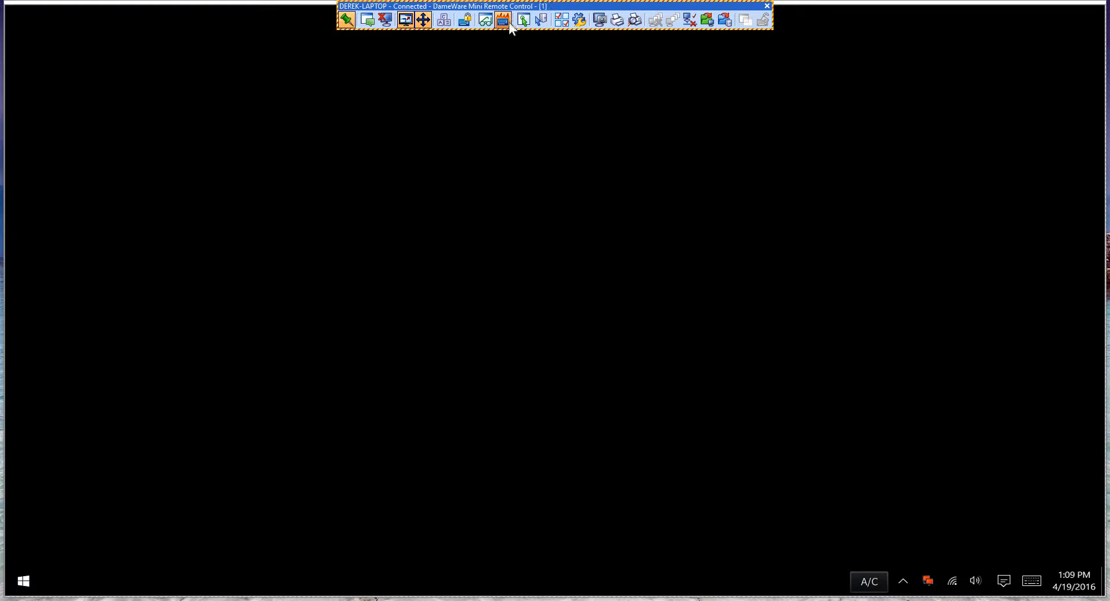
pyautogui.click(445, 20)
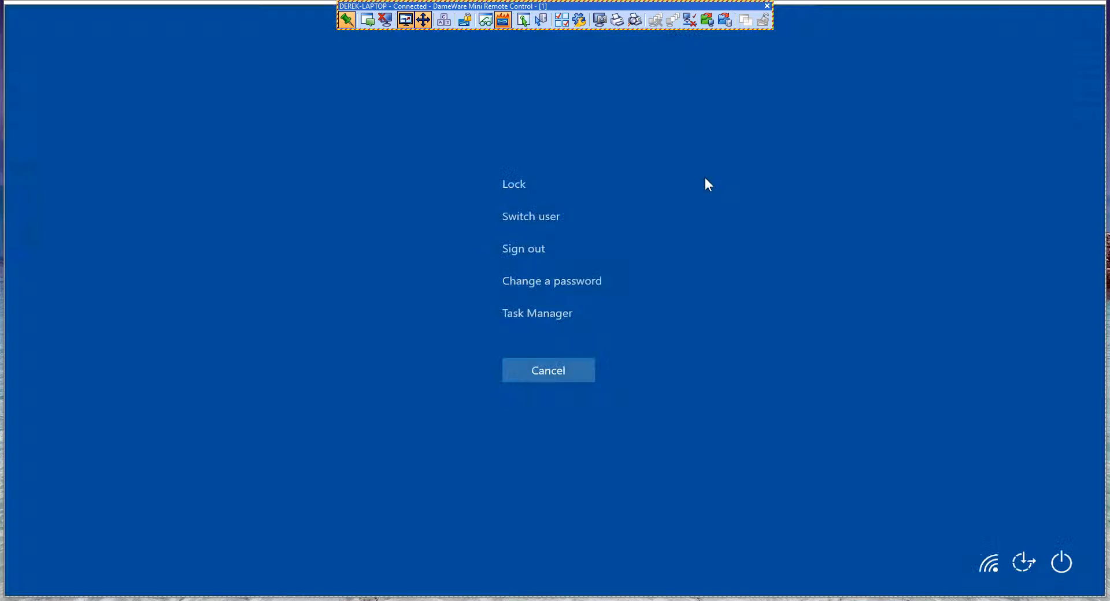
pyautogui.click(561, 372)
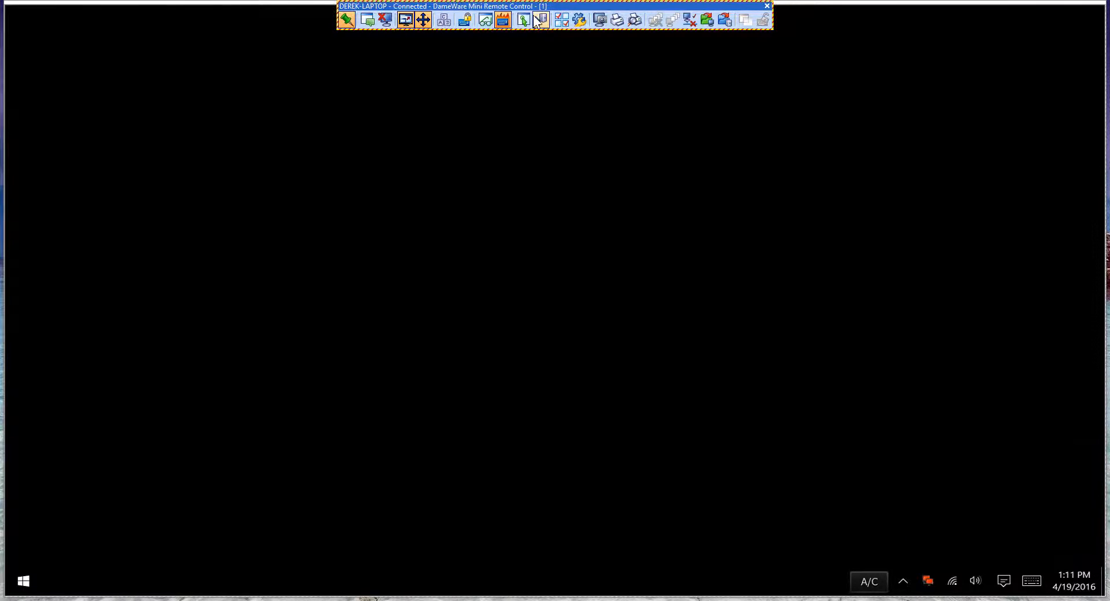
# Step: Review the general, connect dialog, additional, Simple File Transfer and U3 mode pages of the Local Global Options without changing anything
pyautogui.click(563, 22)
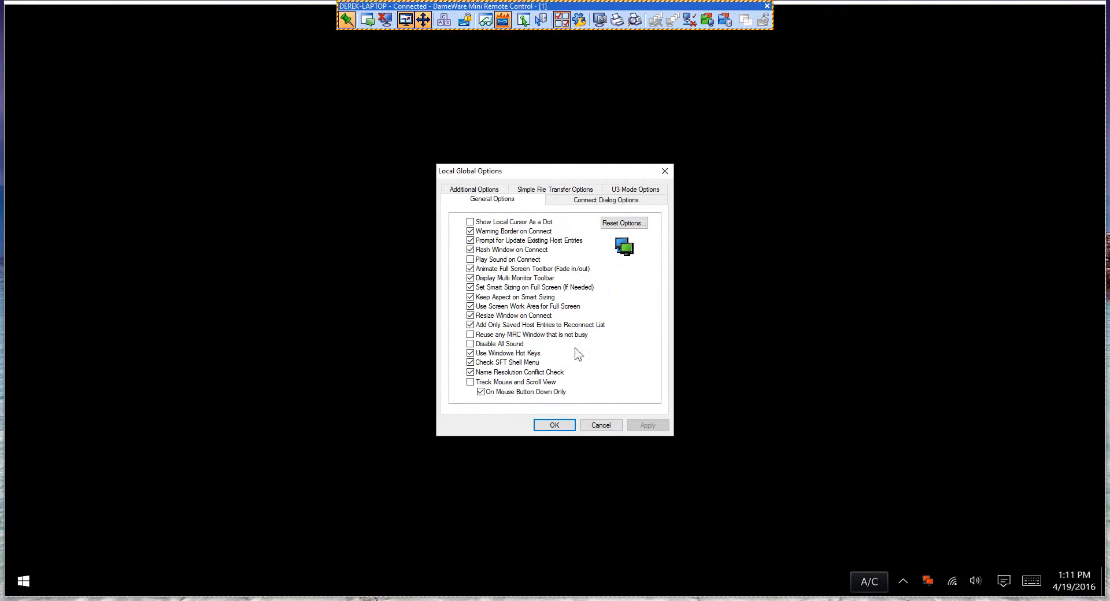
pyautogui.click(587, 201)
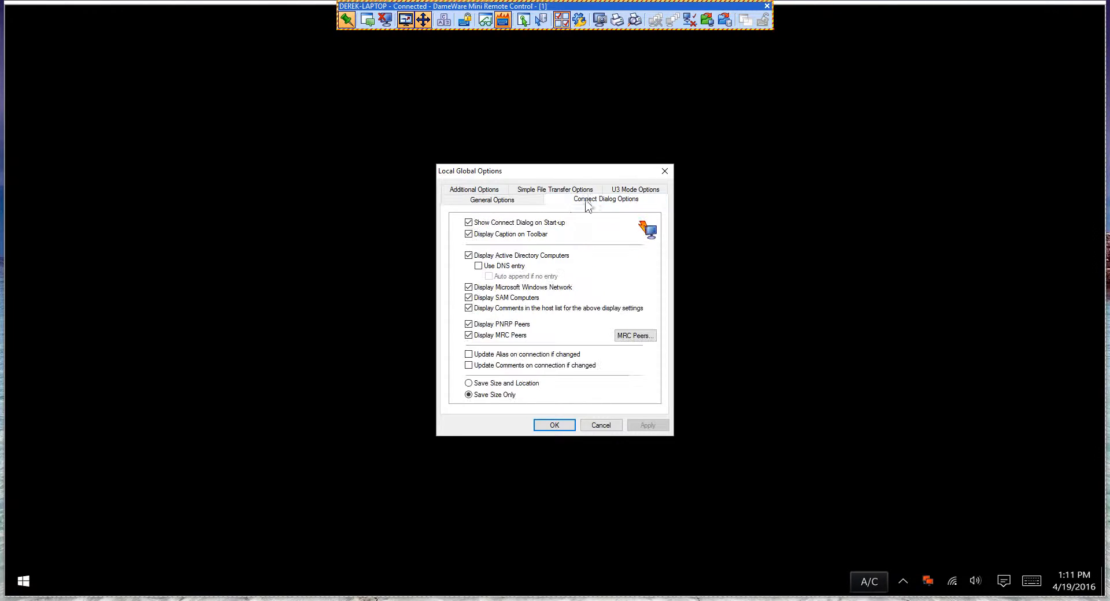
pyautogui.click(501, 193)
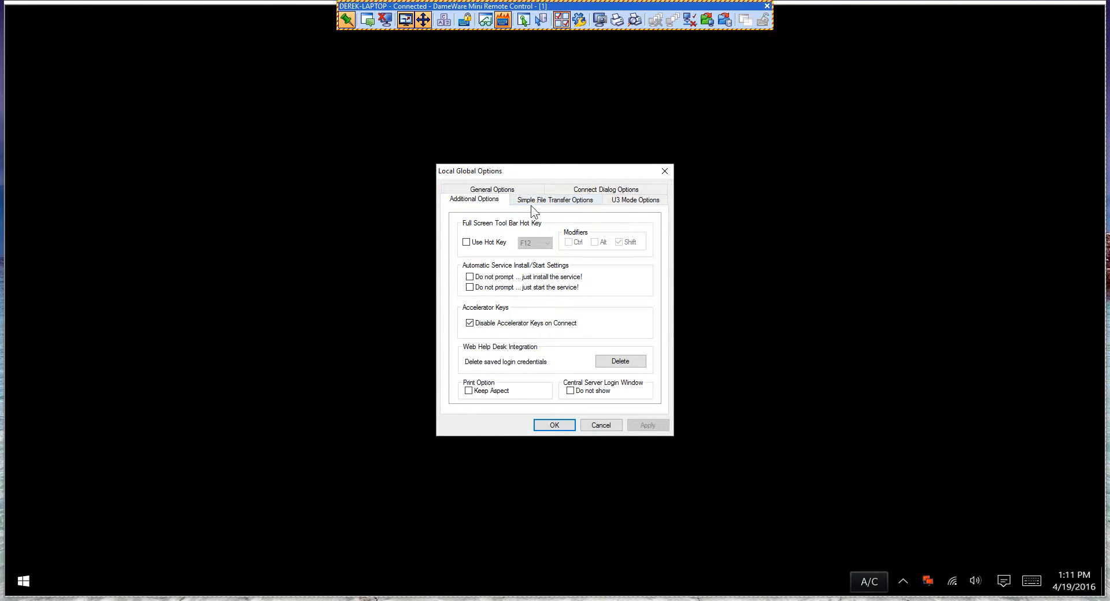
pyautogui.click(529, 203)
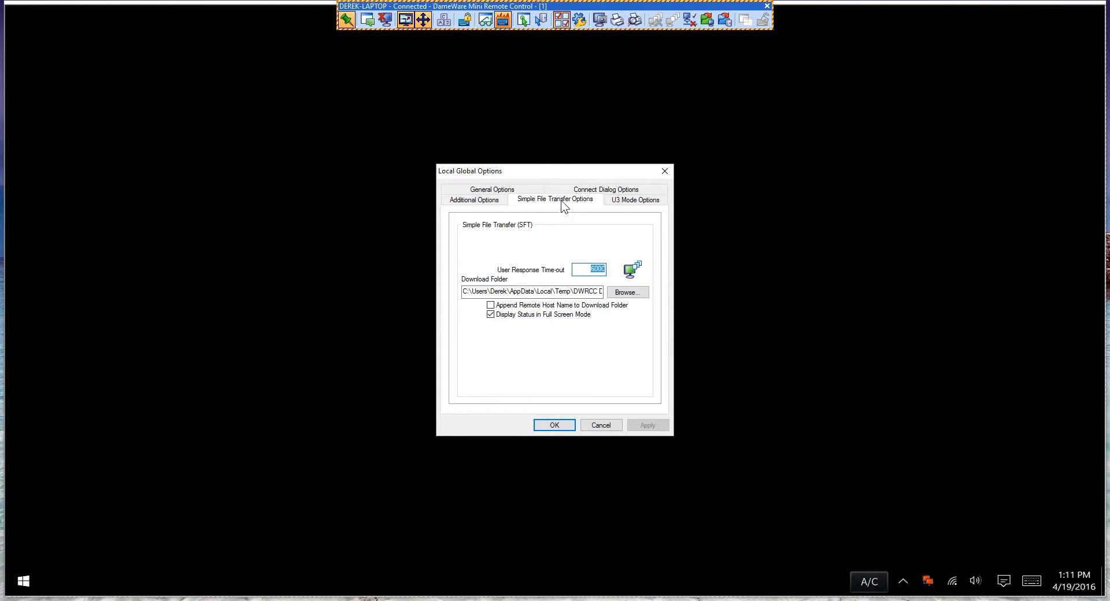
pyautogui.click(613, 201)
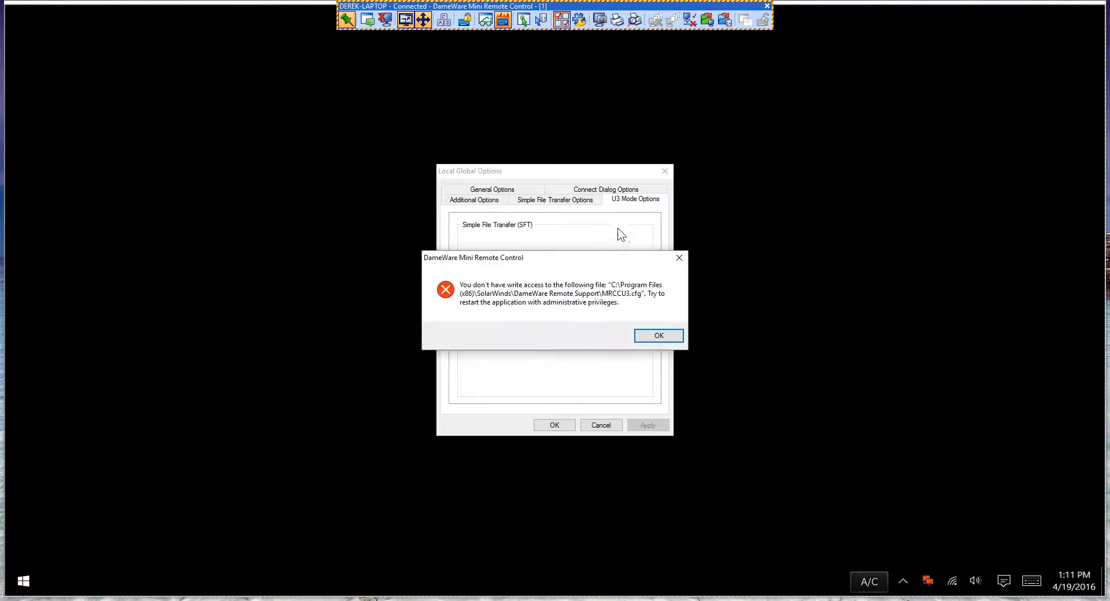
pyautogui.click(657, 338)
pyautogui.click(612, 427)
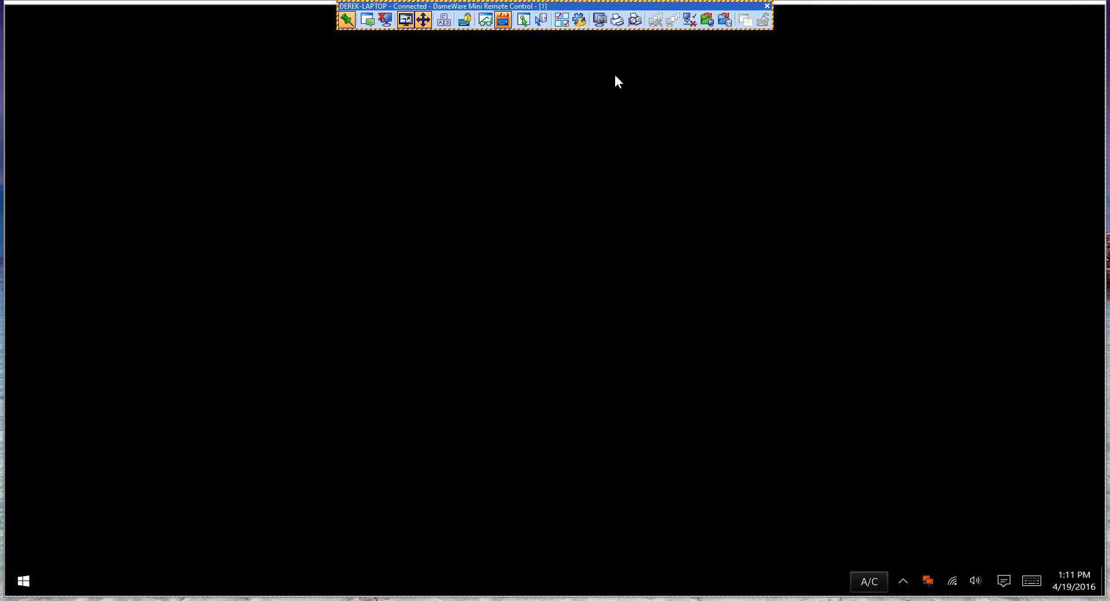
# Step: Review the remote client agent's properties, covering general, access, additional, notification, file transfer, IP filter and peer discovery settings
pyautogui.click(579, 21)
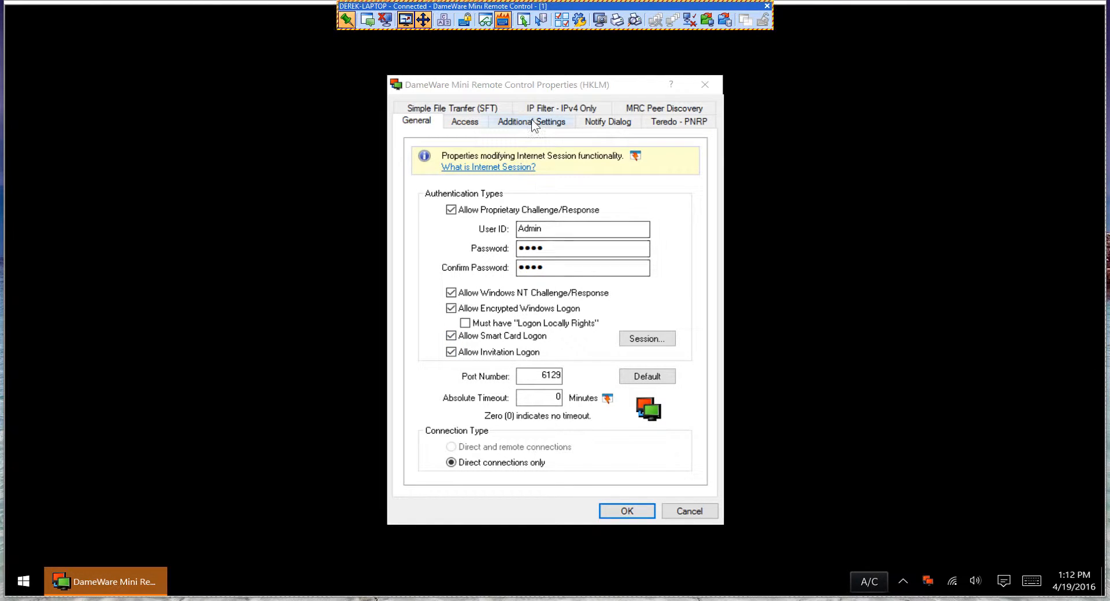
pyautogui.click(486, 120)
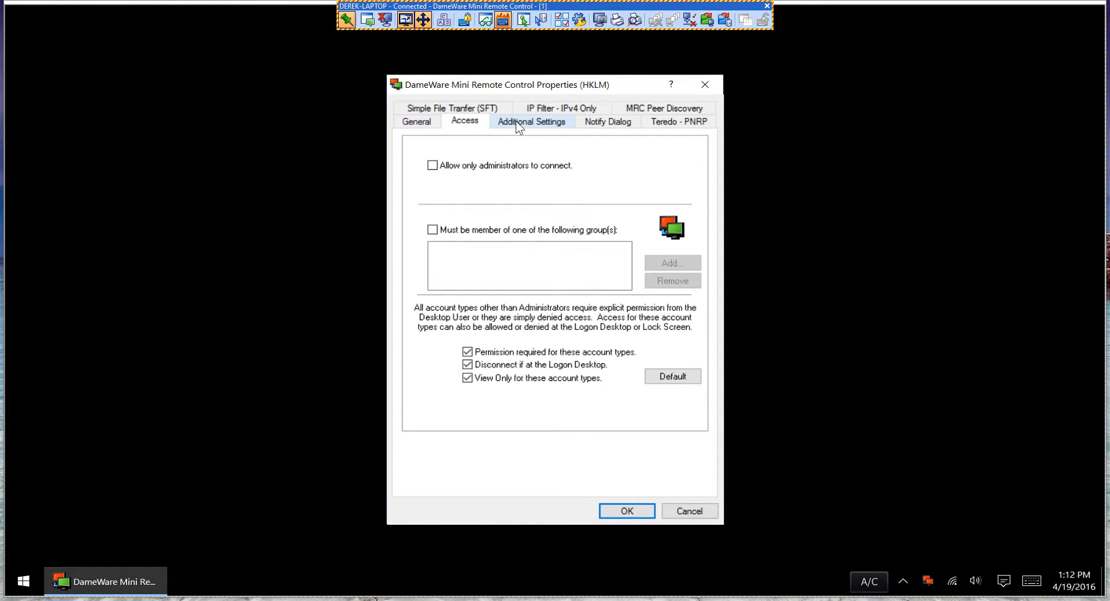
pyautogui.click(533, 125)
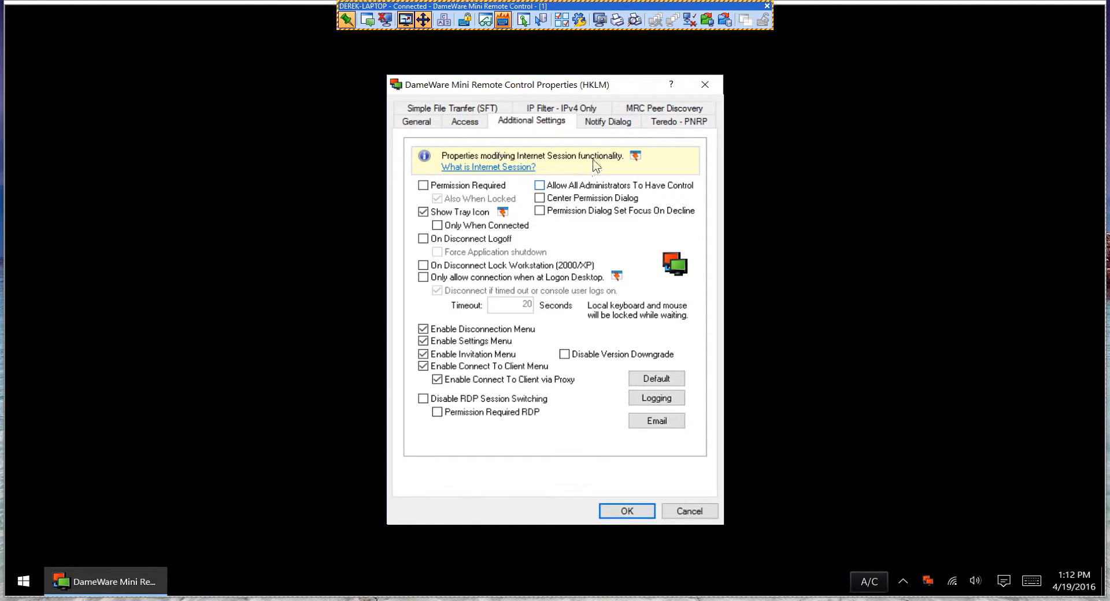
pyautogui.click(602, 123)
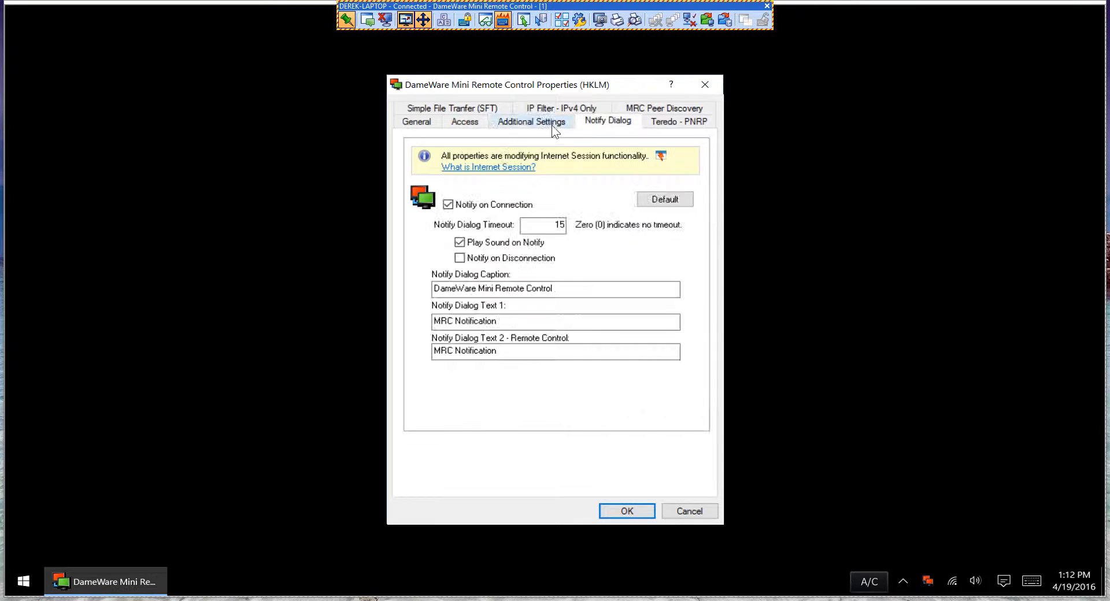
pyautogui.click(450, 110)
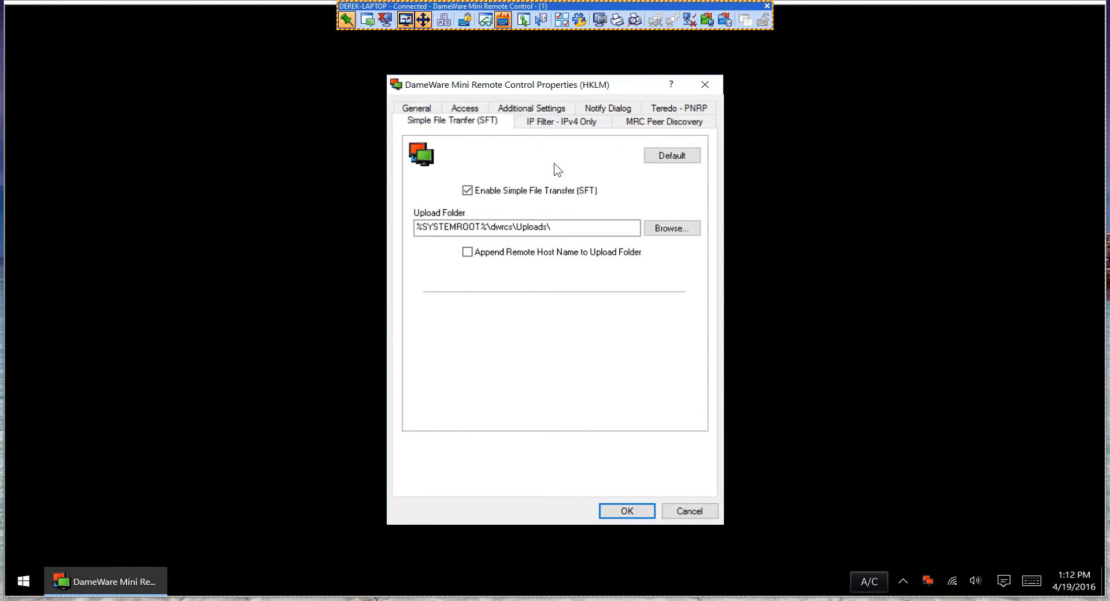
pyautogui.click(550, 121)
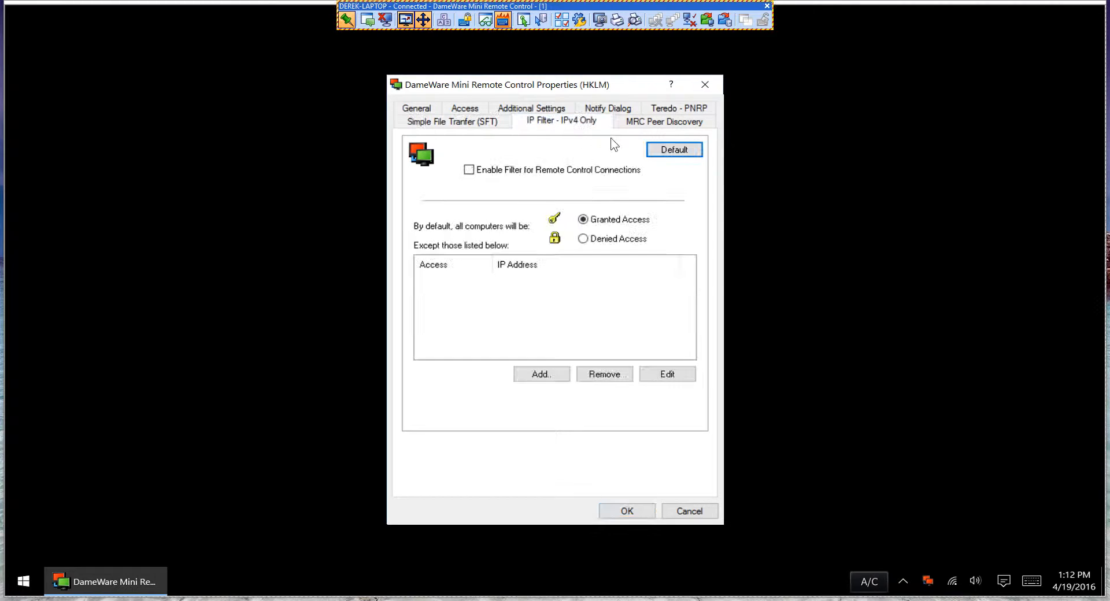
pyautogui.click(643, 120)
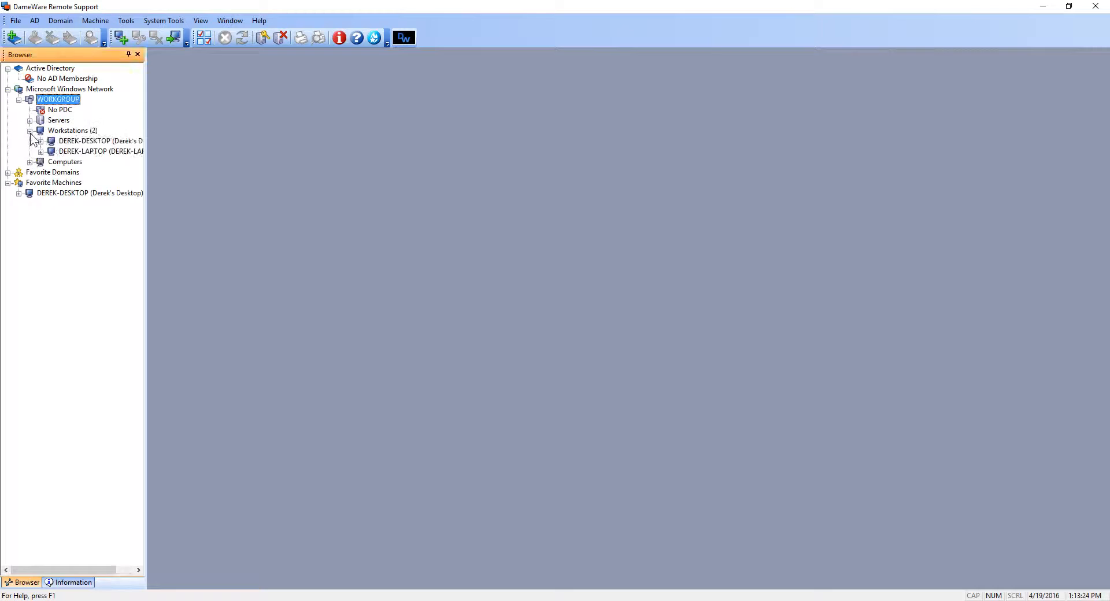
# Step: Open the laptop workstation's printer list, authenticating with the account password, and check its detailed and normal listings
pyautogui.doubleClick(81, 151)
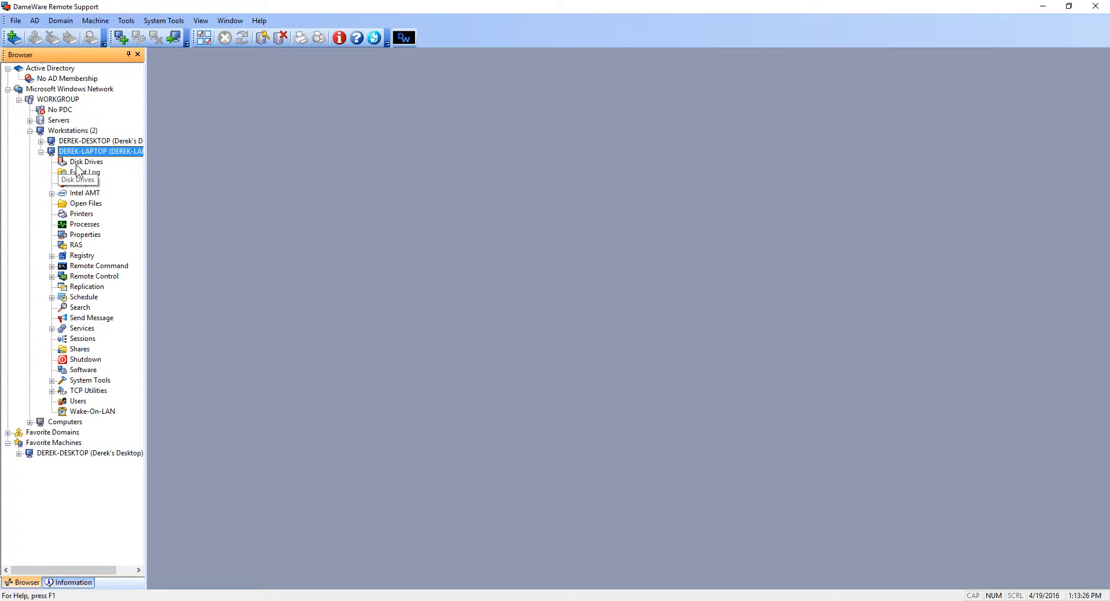
pyautogui.click(79, 217)
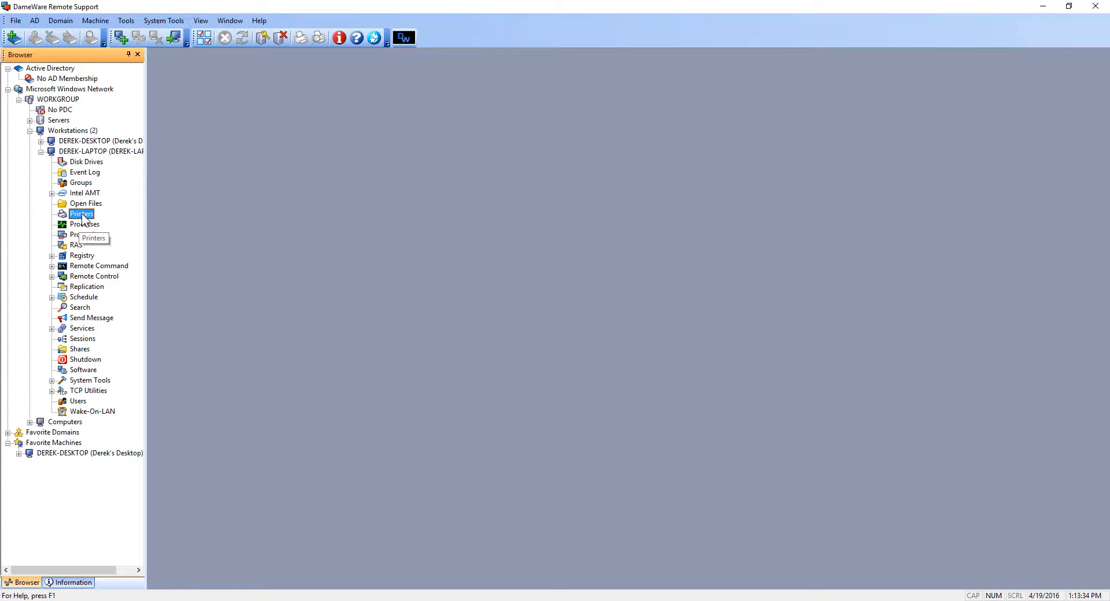
pyautogui.doubleClick(81, 215)
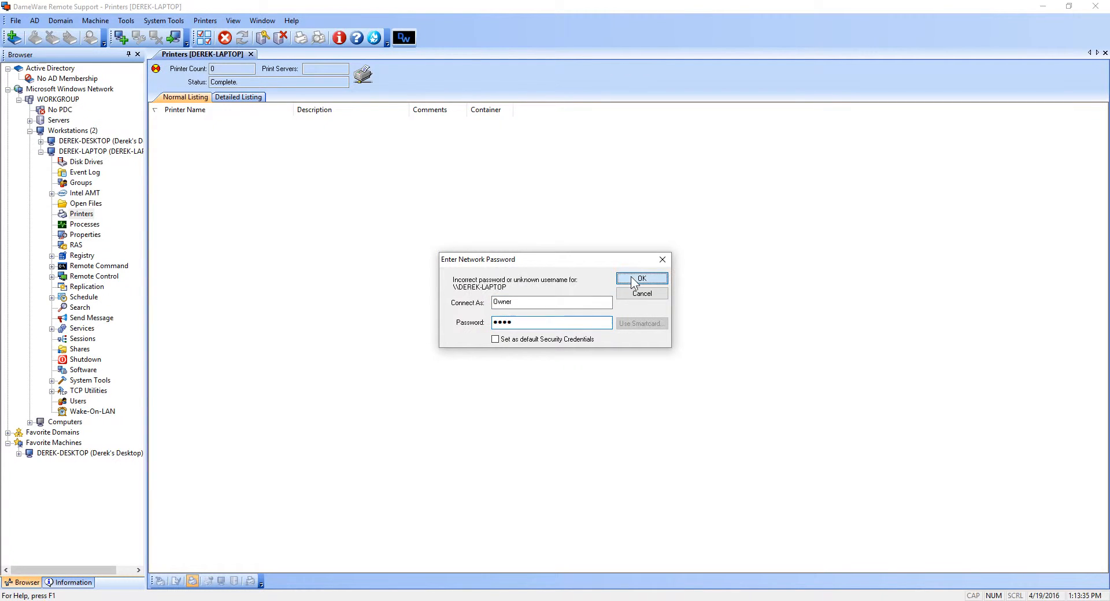
pyautogui.click(634, 280)
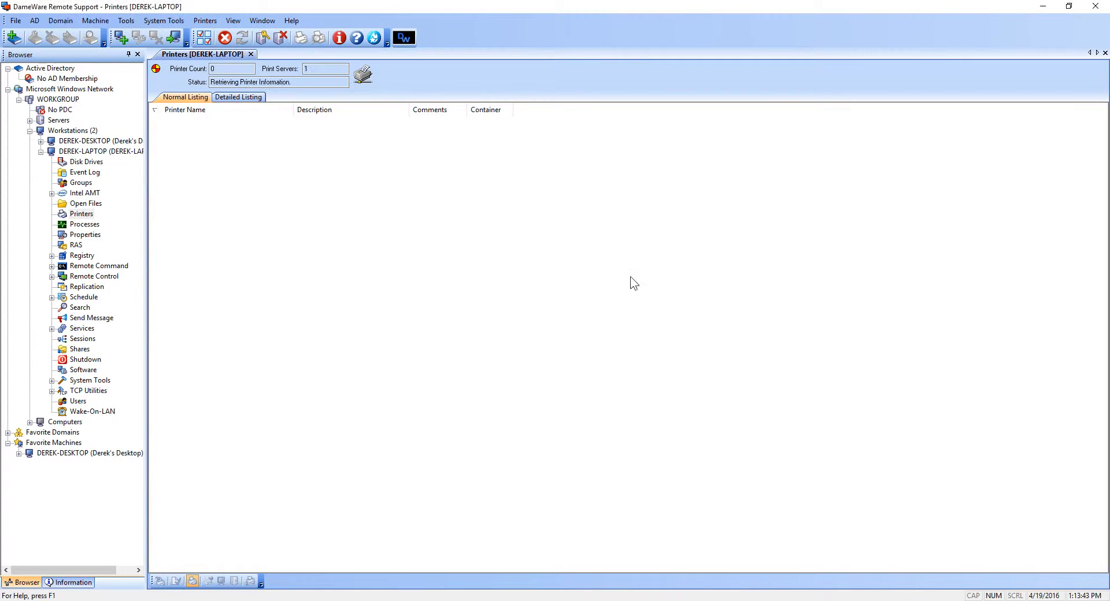
pyautogui.click(246, 98)
pyautogui.click(195, 98)
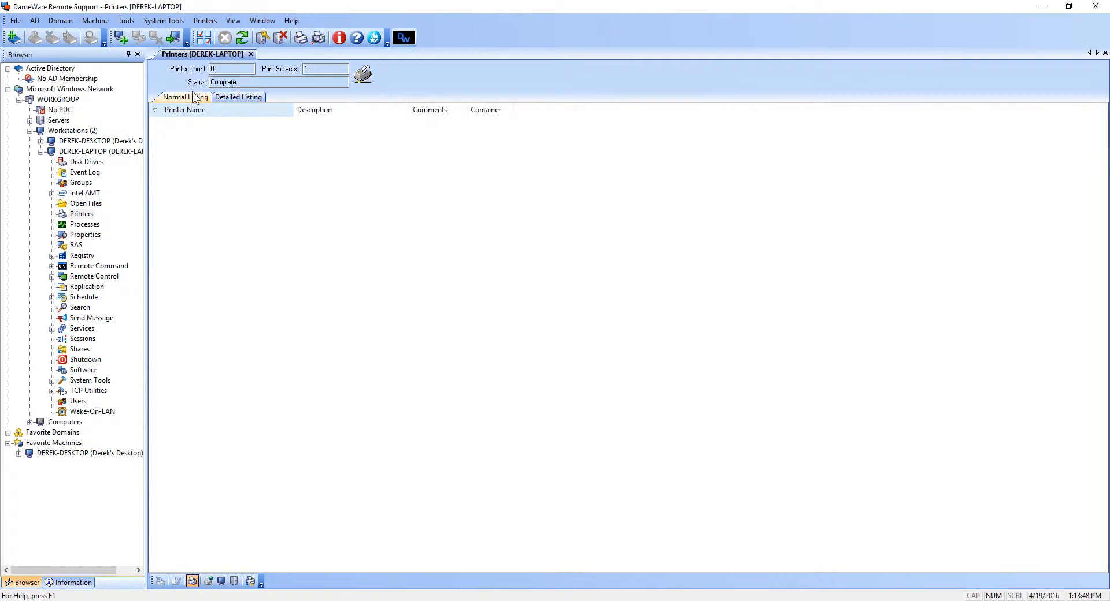
# Step: View the laptop's processes, look through its Services and System Tools entries, and close DameWare Remote Support
pyautogui.click(87, 225)
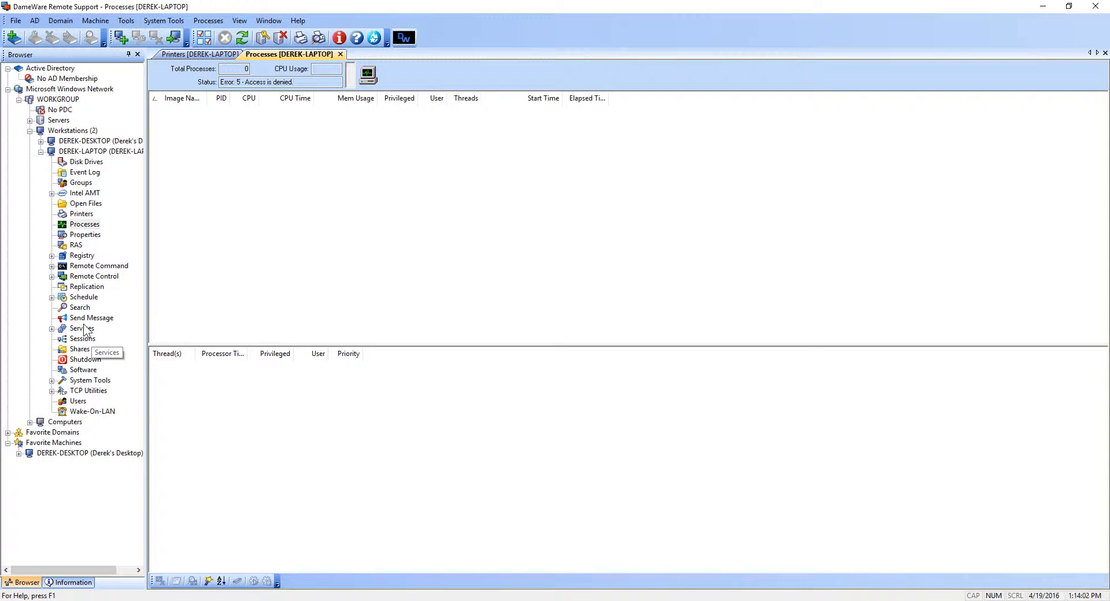
pyautogui.click(52, 328)
pyautogui.click(52, 328)
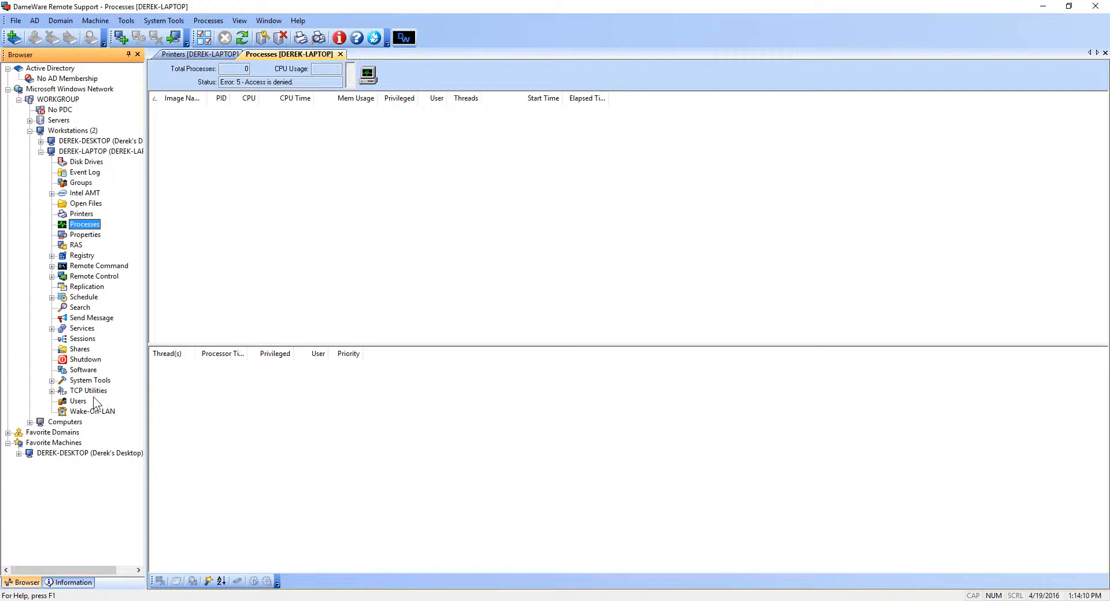
pyautogui.click(52, 380)
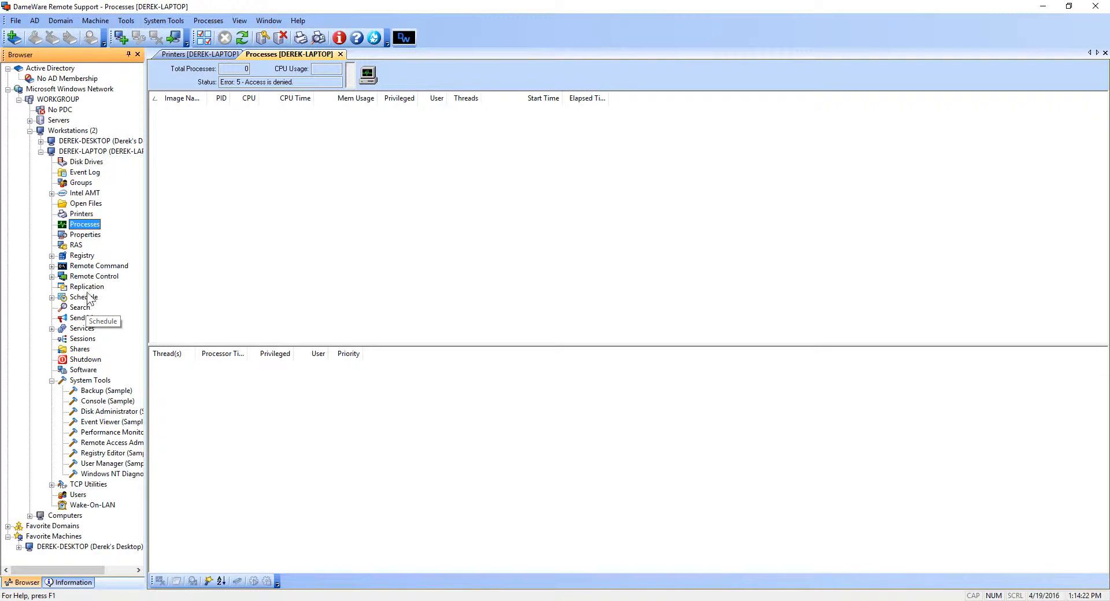
pyautogui.moveTo(84, 157)
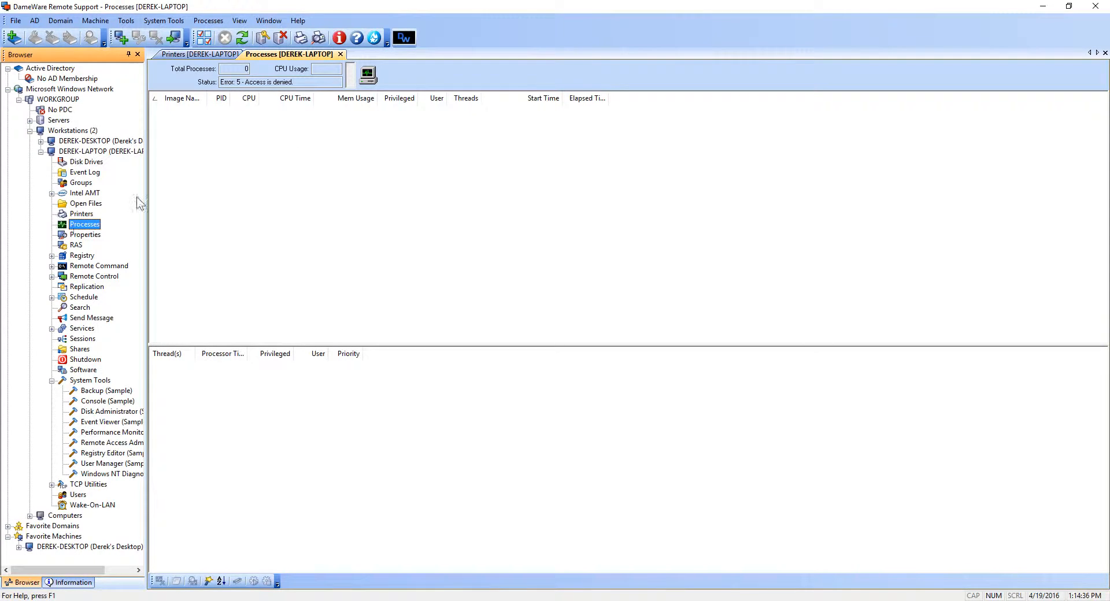
pyautogui.click(1098, 7)
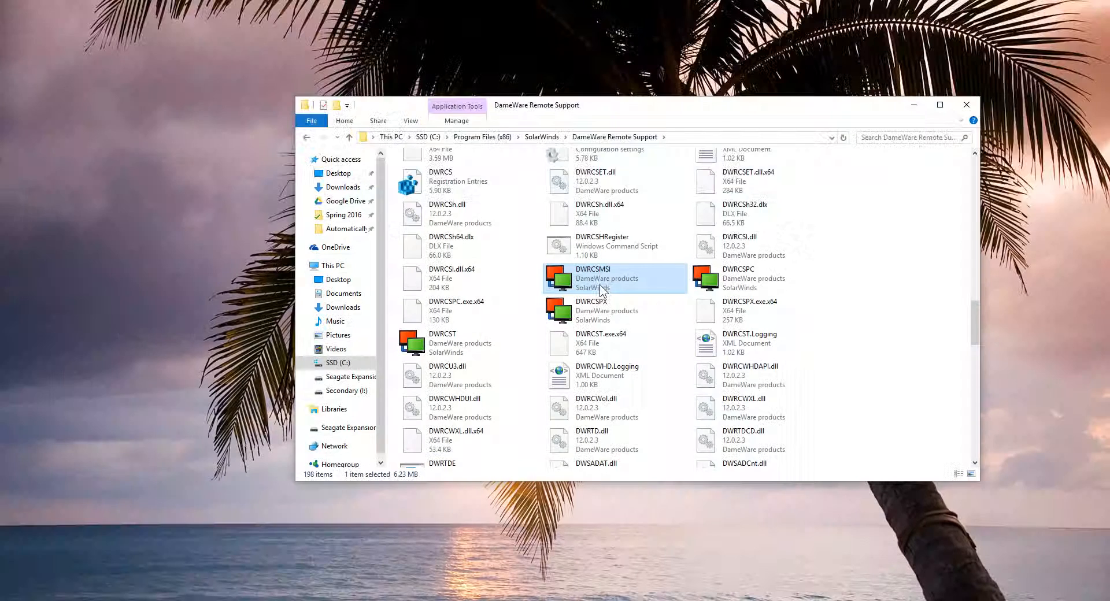
# Step: Launch the DWRCSMSI package builder, include the mirror and keyboard drivers, and open the client agent's properties beside it
pyautogui.doubleClick(604, 279)
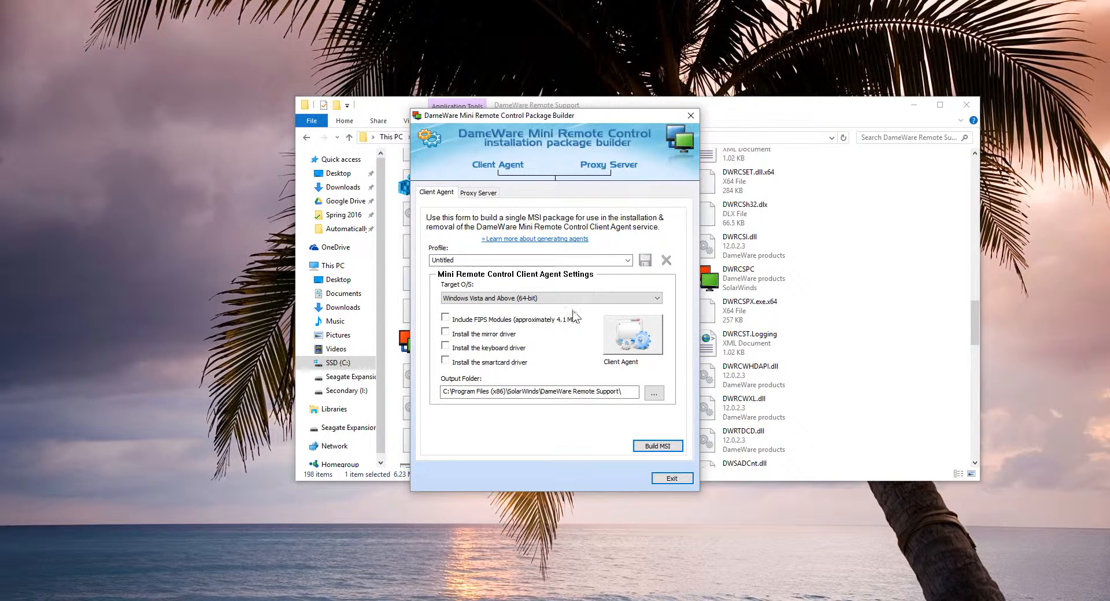
pyautogui.click(493, 334)
pyautogui.click(631, 340)
pyautogui.moveTo(548, 221); pyautogui.dragTo(830, 101)
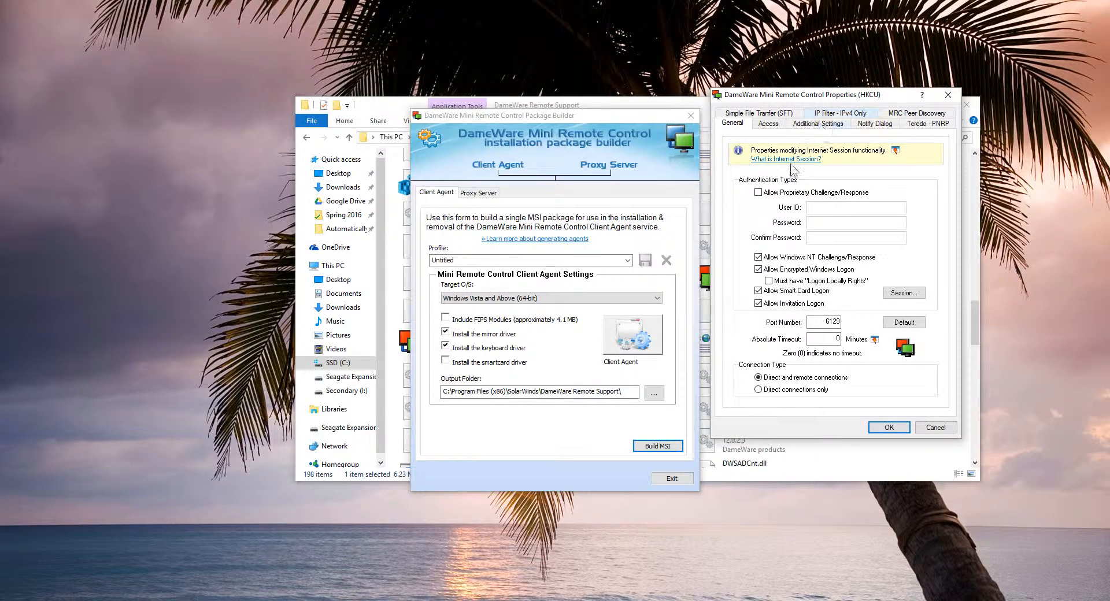